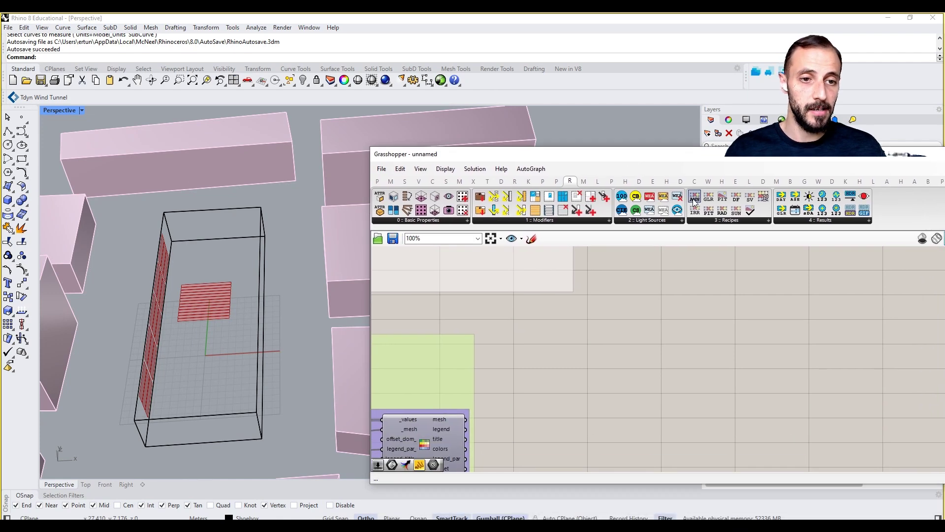
Step: Zoom out and pan the canvas until the POINT in TIME ILLUMINANCE group and its wired components show
scroll(698, 340, "down", 5)
right_click_drag(694, 350, 771, 317)
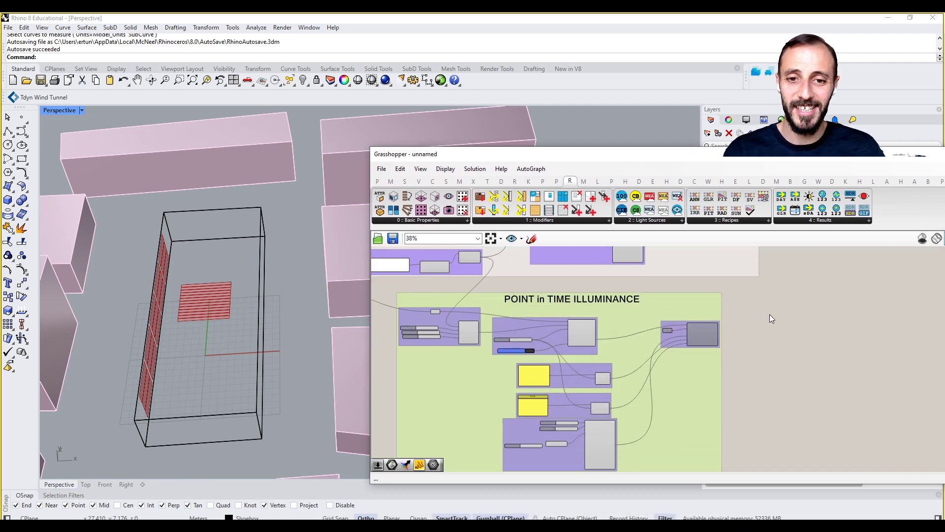
Step: Place an HB Imageless Annual Glare component from the Honeybee-Radiance Recipes dropdown
left_click(755, 222)
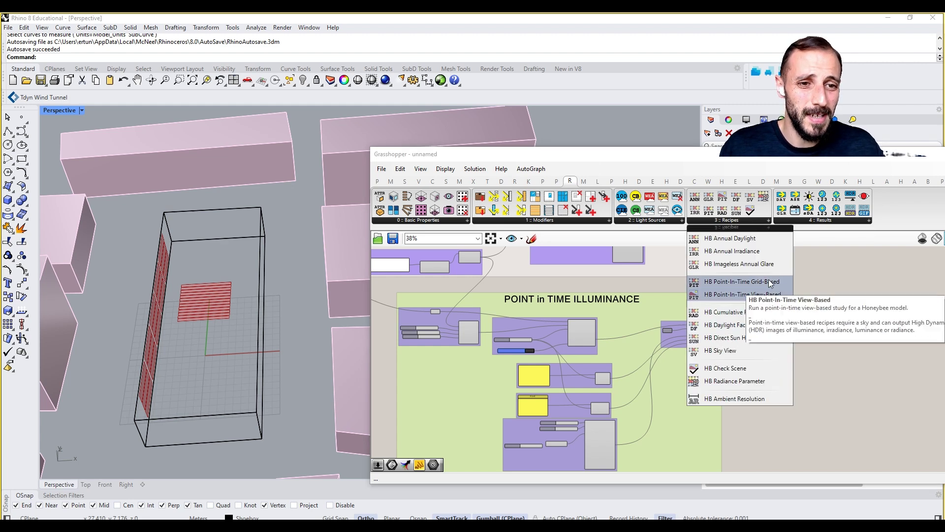
left_click(769, 263)
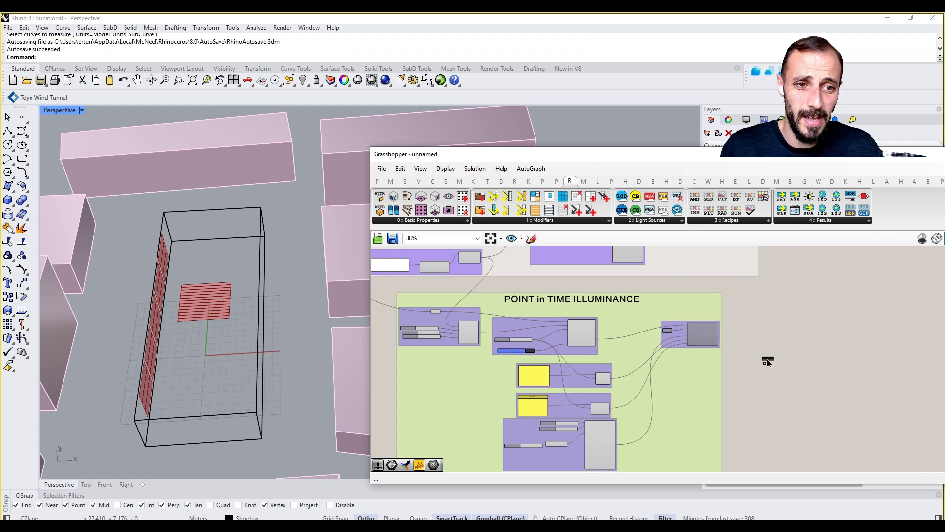
left_click(767, 358)
scroll(726, 390, "down", 4)
scroll(586, 402, "up", 2)
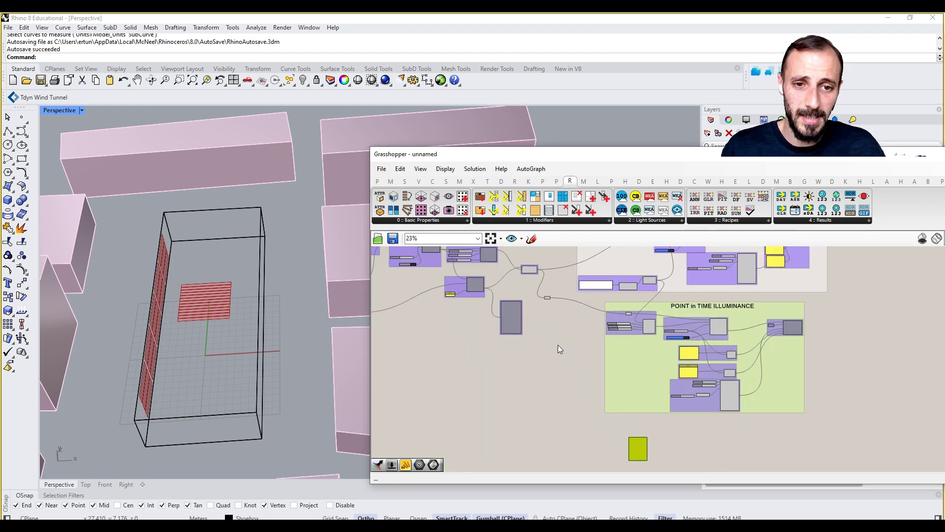
Step: Route the Honeybee model through a duplicated relay node into the glare component's _model input
left_click_drag(548, 297, 542, 415, "alt")
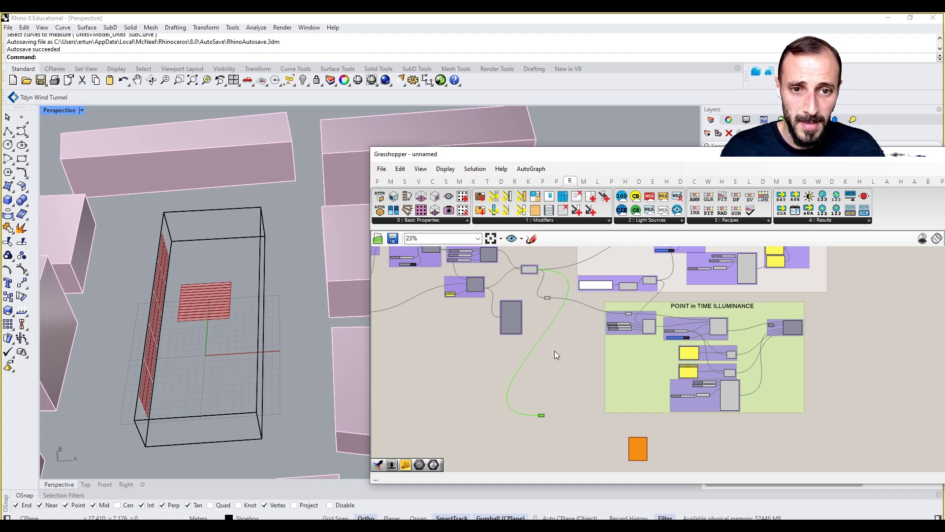
left_click_drag(548, 298, 536, 431)
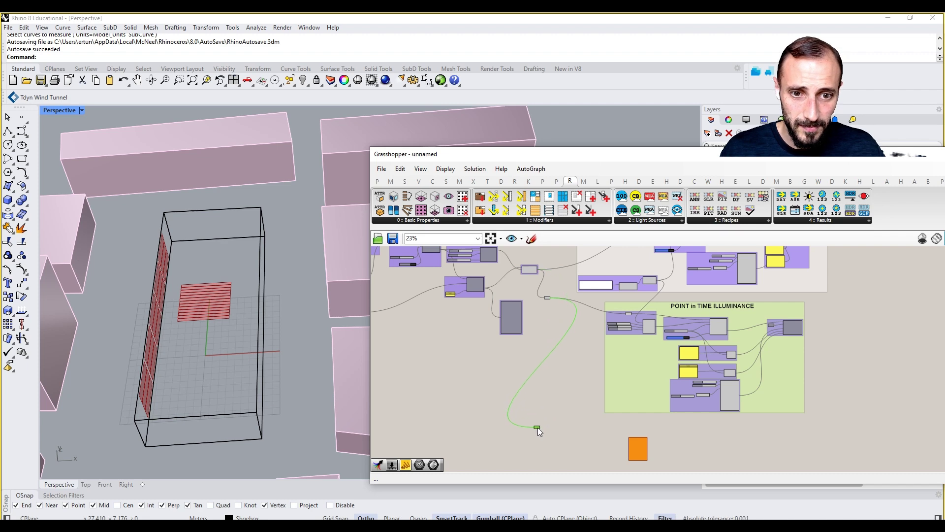
scroll(575, 436, "up", 5)
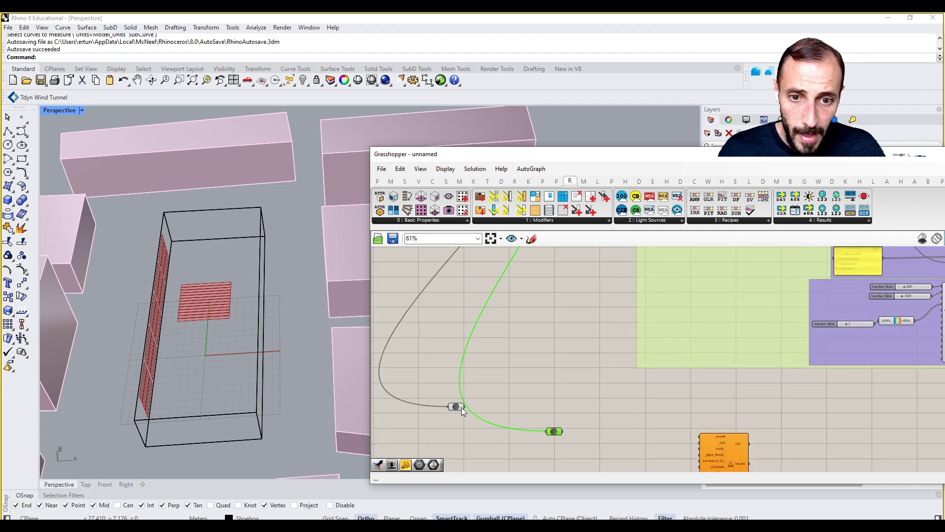
left_click_drag(464, 407, 547, 431)
left_click_drag(561, 437, 660, 416)
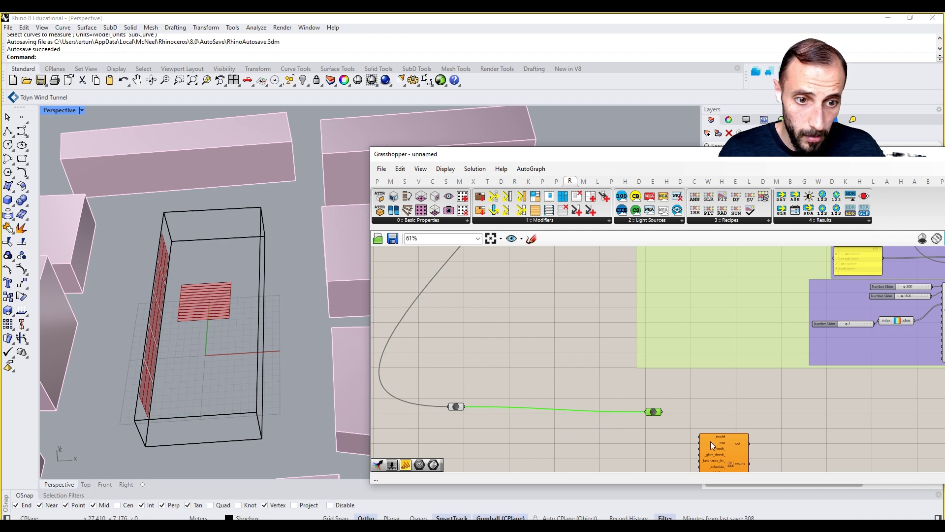
left_click_drag(710, 441, 723, 431)
left_click_drag(663, 410, 712, 426)
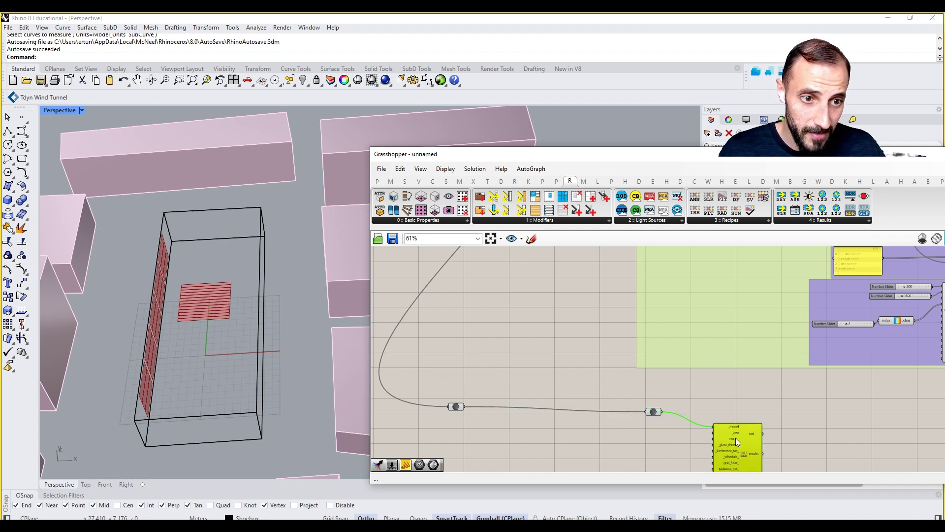
scroll(721, 413, "down", 4)
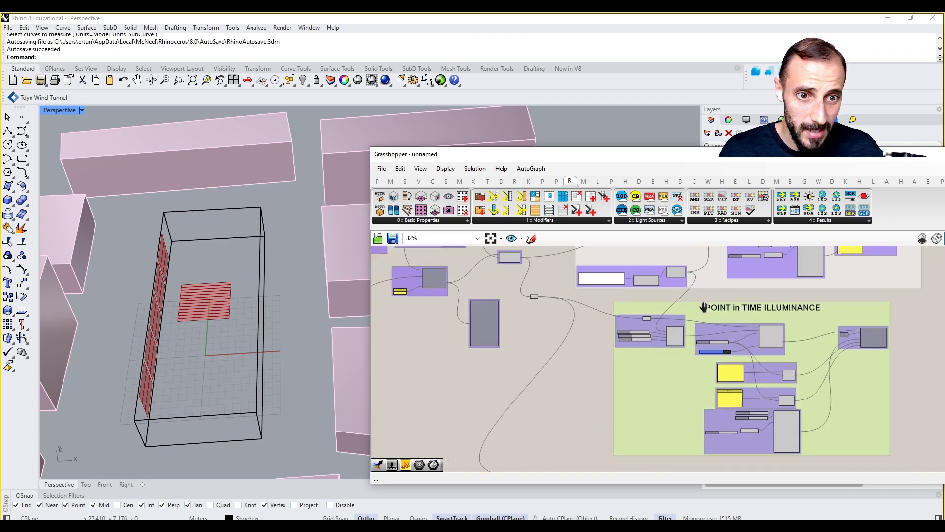
Step: Move the weather URL, download and Wea components below the wires and connect wea to _wea
scroll(539, 319, "up", 3)
left_click_drag(564, 300, 754, 350)
scroll(737, 326, "up", 3)
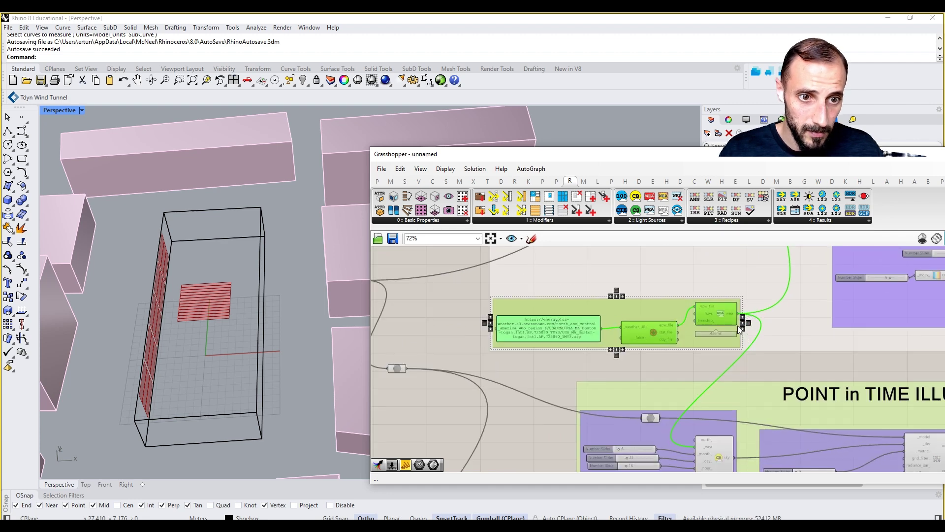
left_click_drag(719, 321, 671, 462)
scroll(684, 353, "down", 3)
scroll(682, 443, "up", 3)
scroll(682, 443, "up", 2)
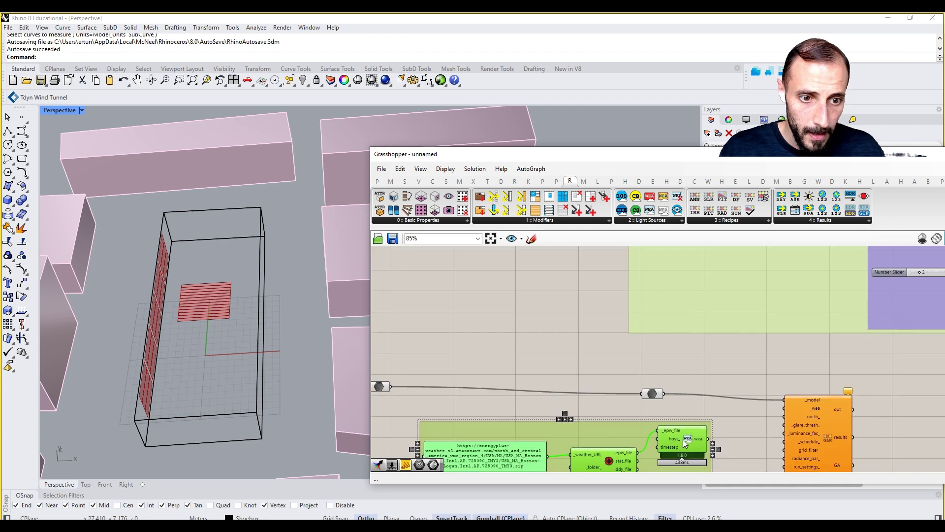
left_click_drag(711, 420, 858, 398)
Step: Rearrange the glare component and weather-file group so both sit neatly in view
right_click_drag(881, 399, 894, 374)
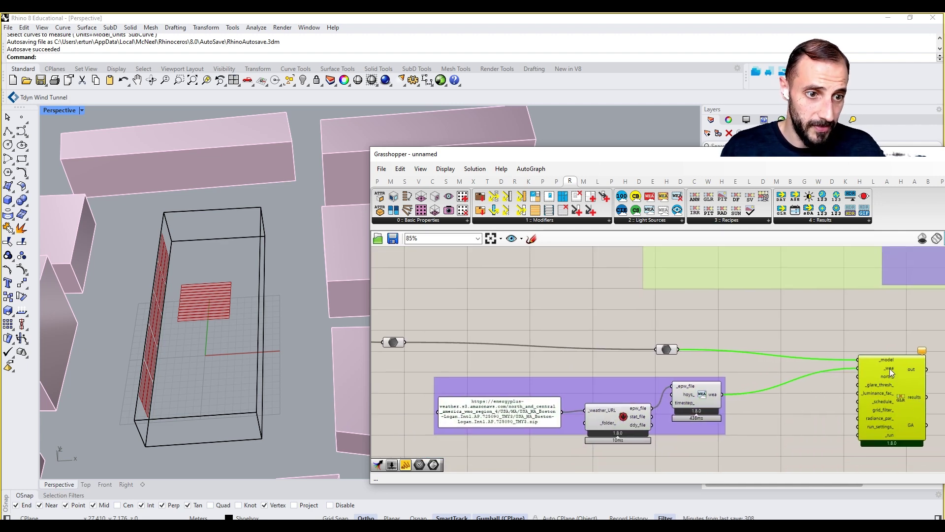
left_click(606, 388)
left_click_drag(606, 388, 583, 379)
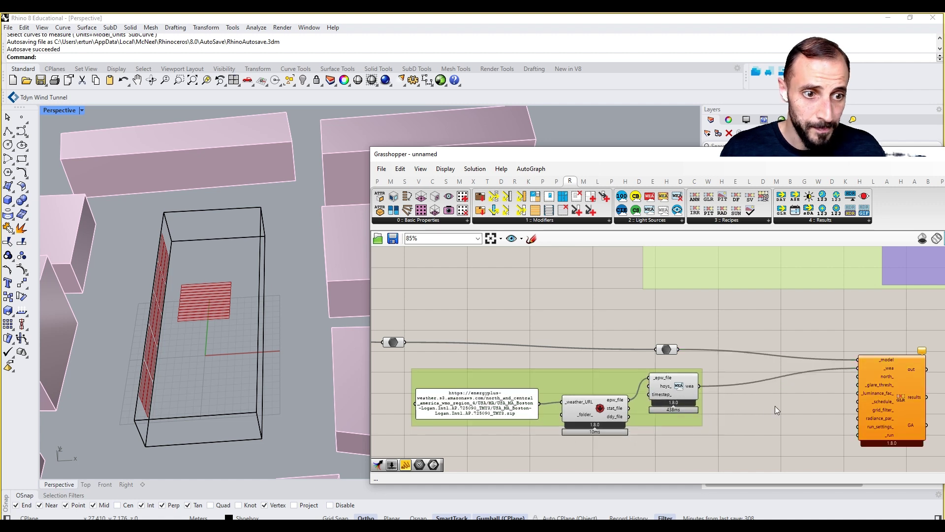
right_click_drag(886, 387, 858, 385)
mouse_move(859, 373)
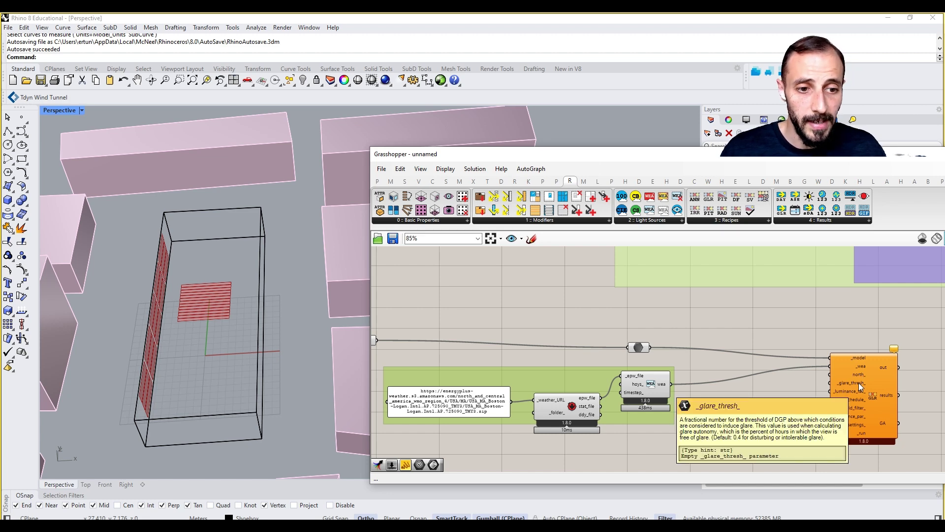
right_click_drag(858, 382, 783, 377)
left_click(781, 378)
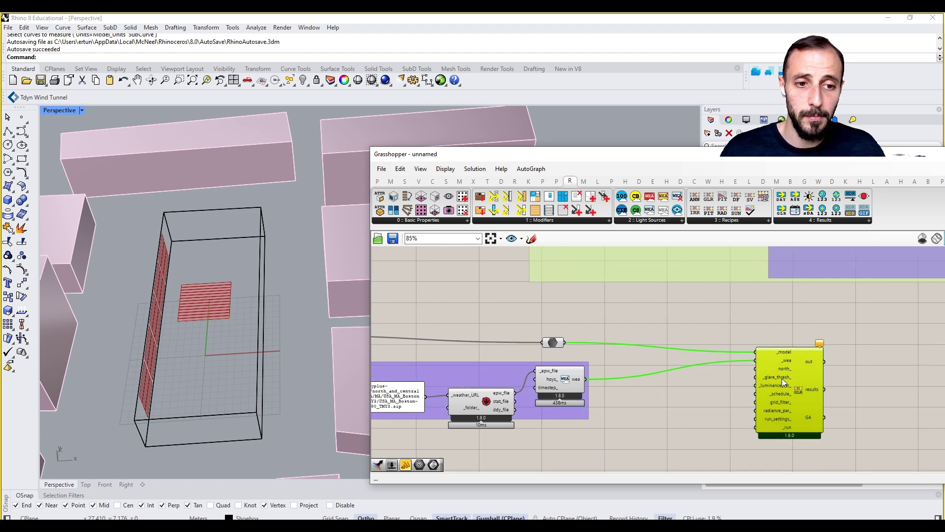
mouse_move(782, 378)
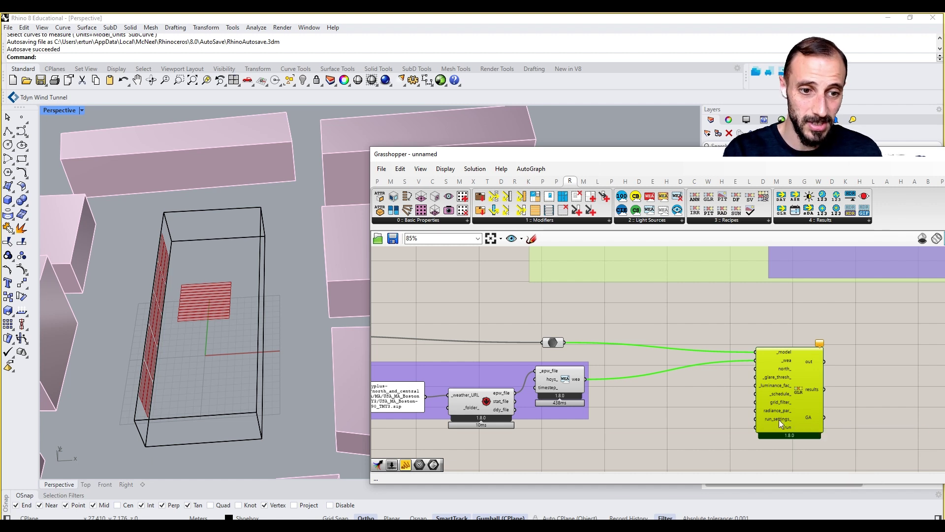
Step: Add an LB FalseStartToggle set to False and wire it into the glare component's _run input
double_click(674, 441)
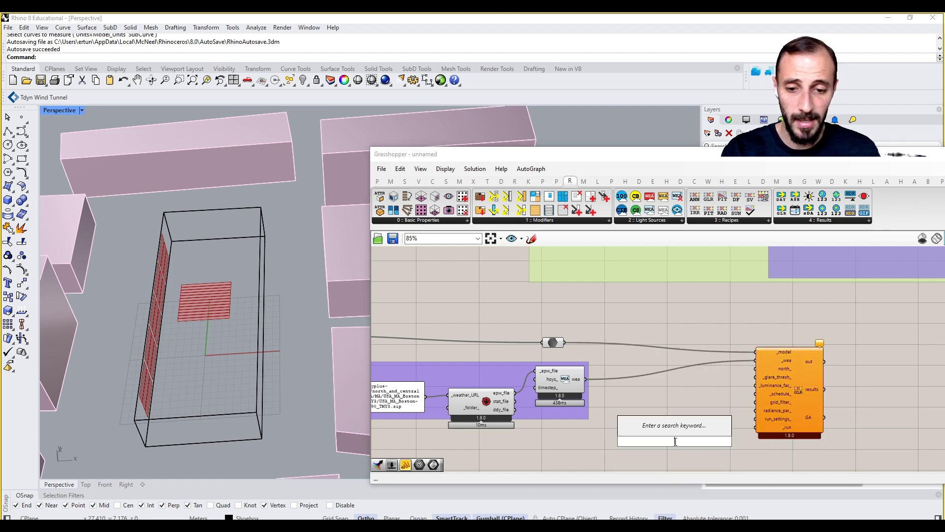
type("togg")
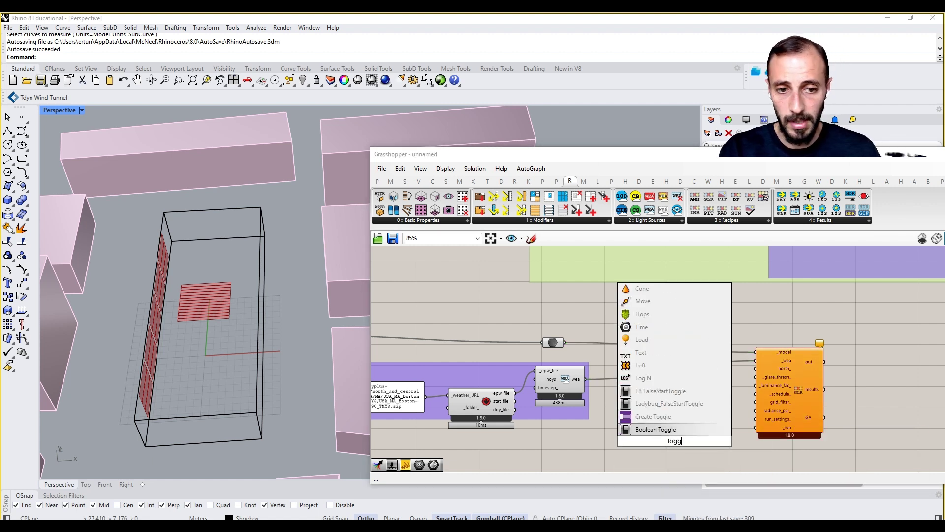
left_click(675, 392)
left_click_drag(711, 440, 756, 427)
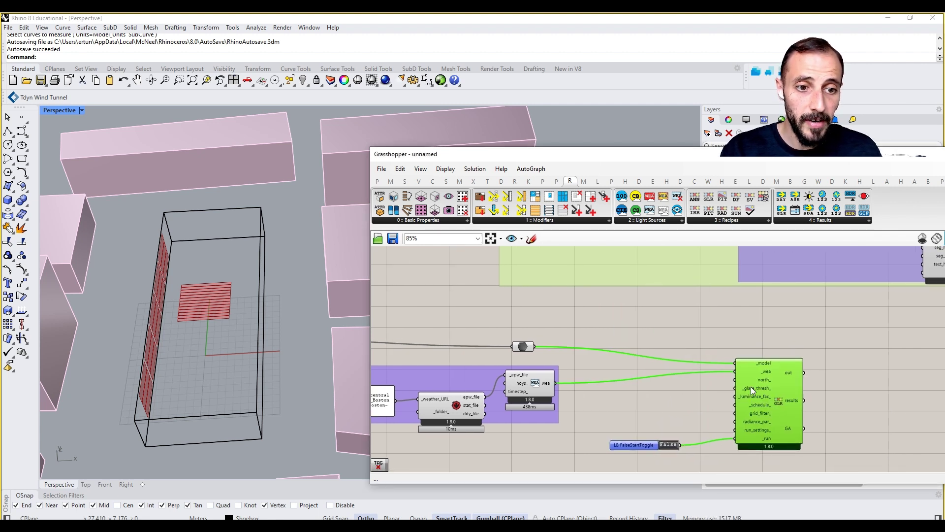
right_click_drag(684, 398, 654, 400)
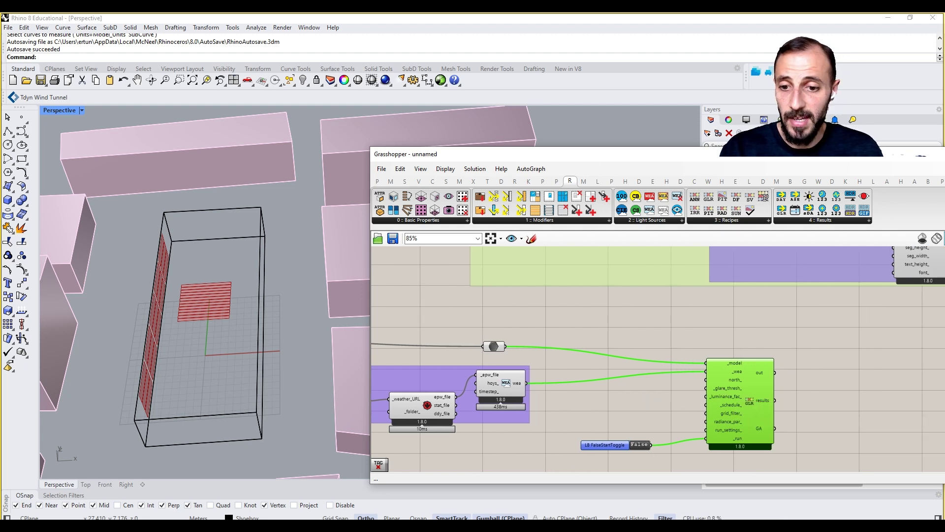
Step: Check the Evalglare paper's Table 1 of DGP glare ranges, then return to Grasshopper
left_click(205, 493)
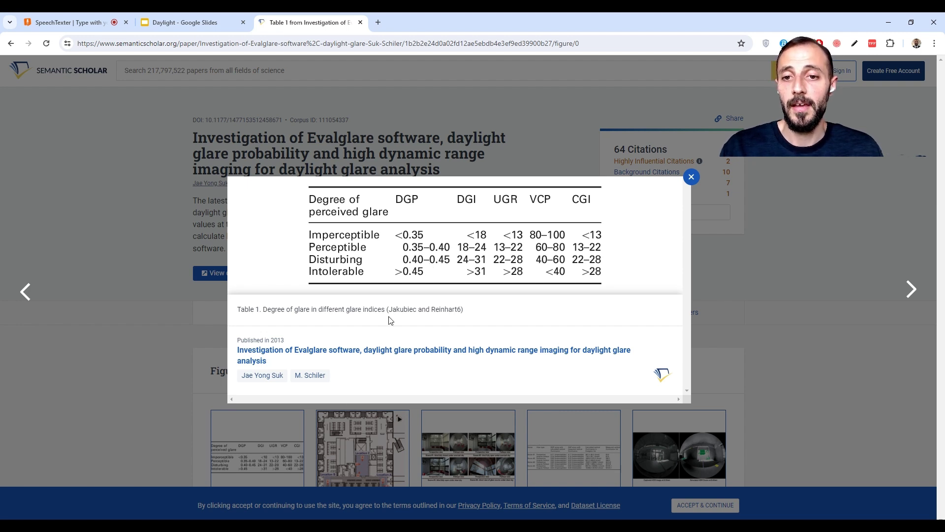
key("alt+Tab")
Step: Create a Number Slider at 0.35 and wire it into the glare component's _glare_thresh input
right_click_drag(701, 389, 660, 386)
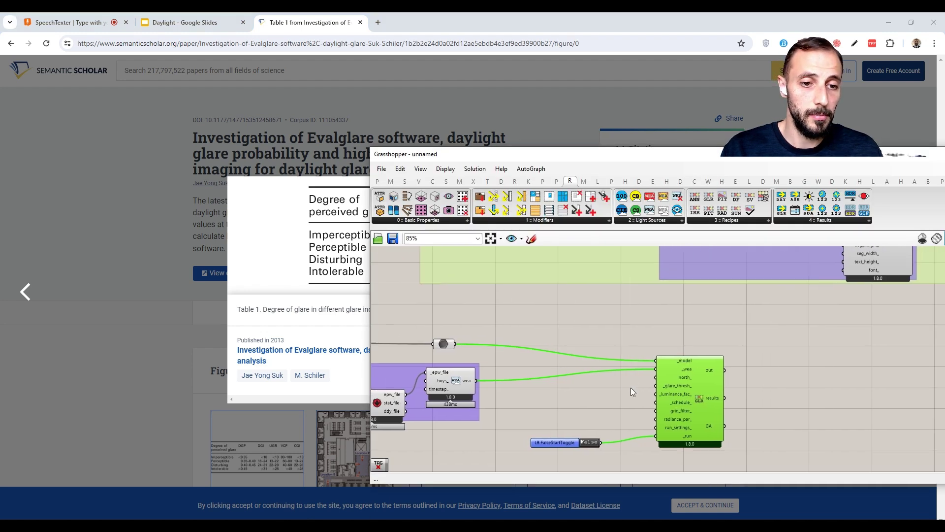
double_click(609, 394)
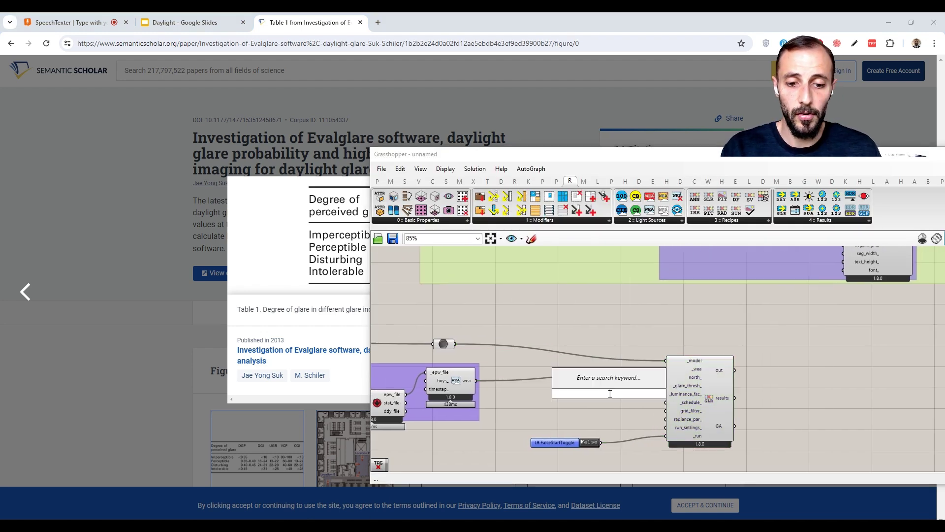
type("0.35")
key("Return")
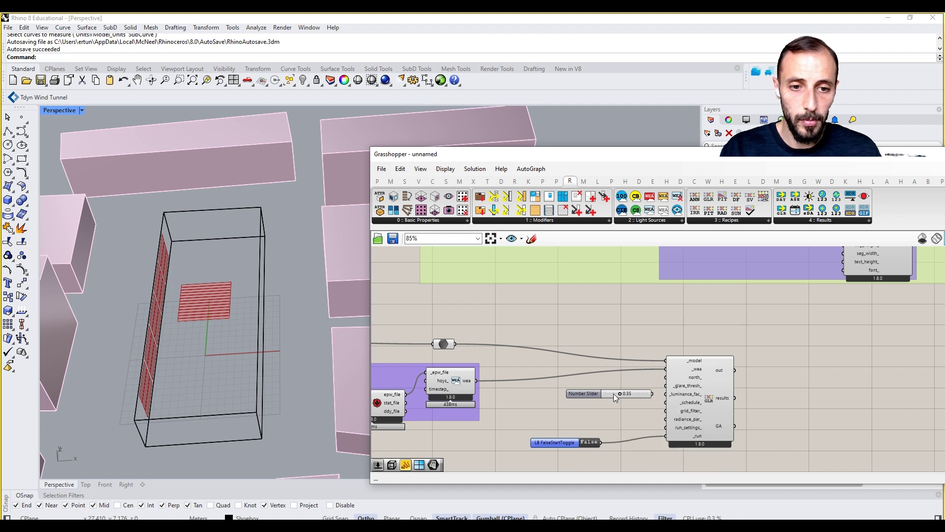
left_click_drag(675, 396, 672, 385)
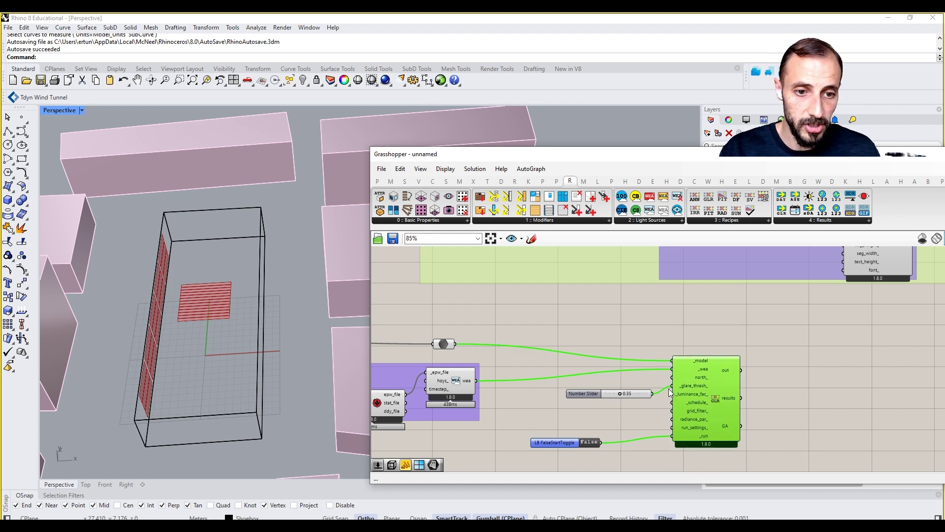
right_click_drag(637, 405, 600, 398)
left_click(603, 388)
left_click(768, 389)
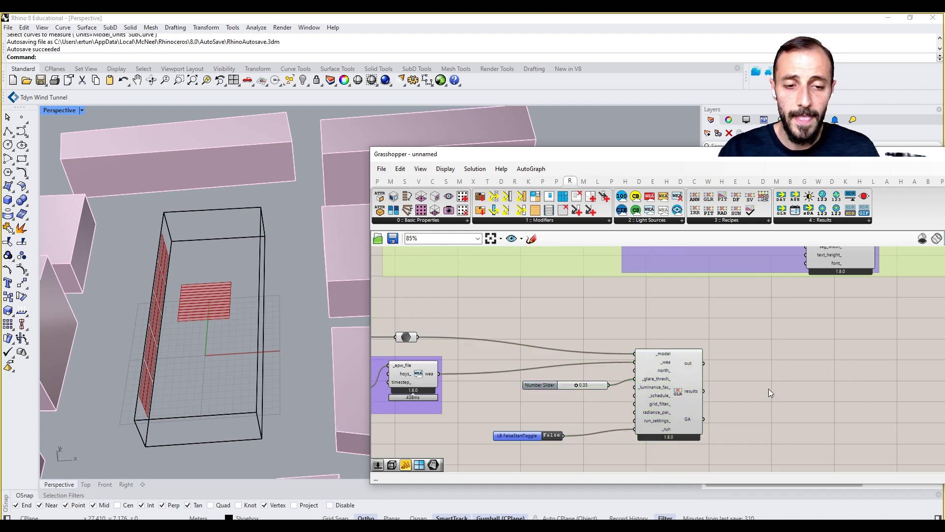
right_click_drag(764, 389, 684, 377)
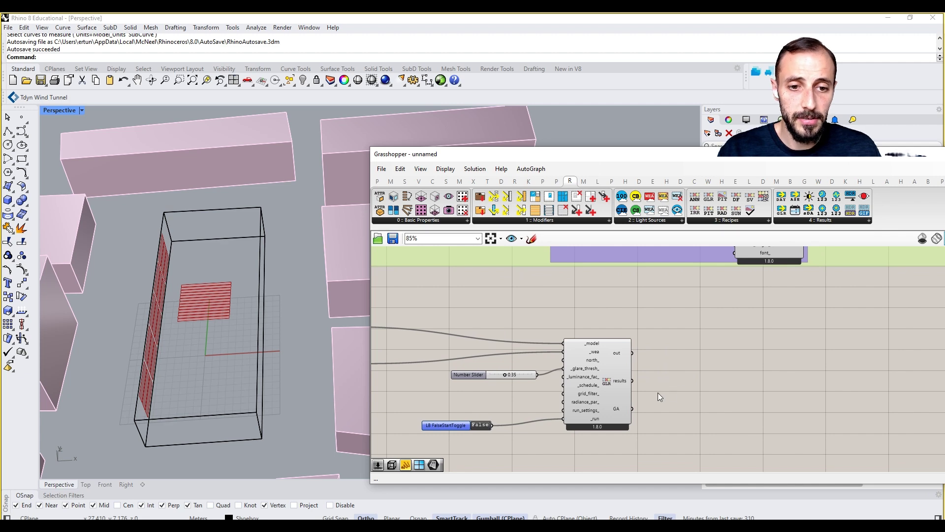
right_click_drag(489, 432, 504, 424)
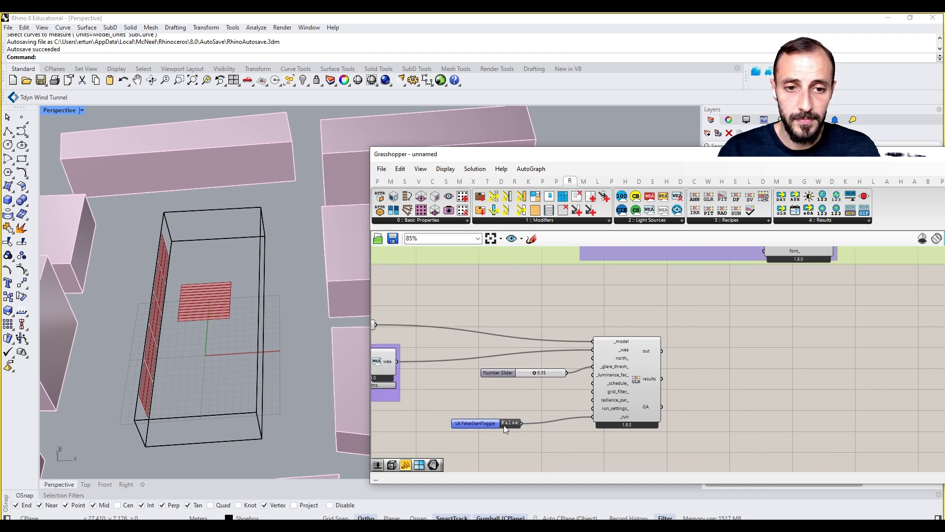
Step: Switch the FalseStartToggle to True to launch the glare simulation, then view the DGP table again
left_click(509, 423)
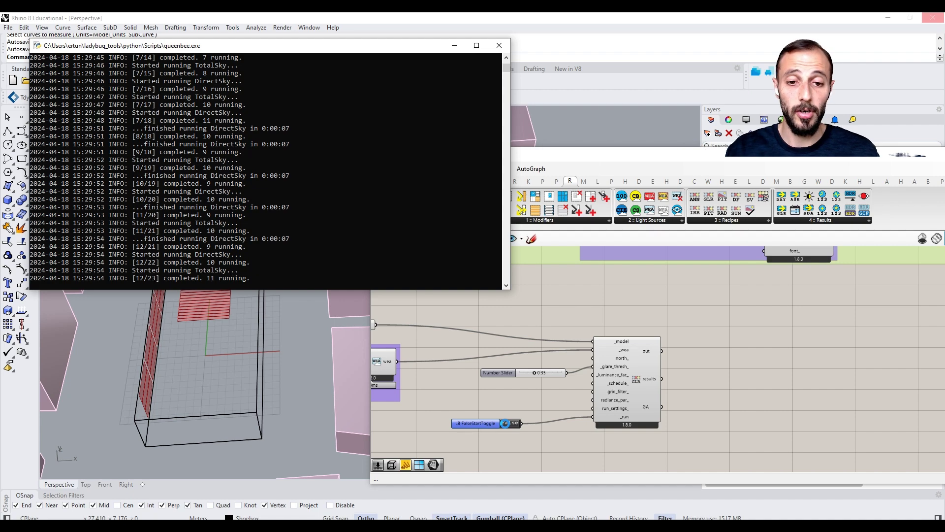
key("alt+Tab")
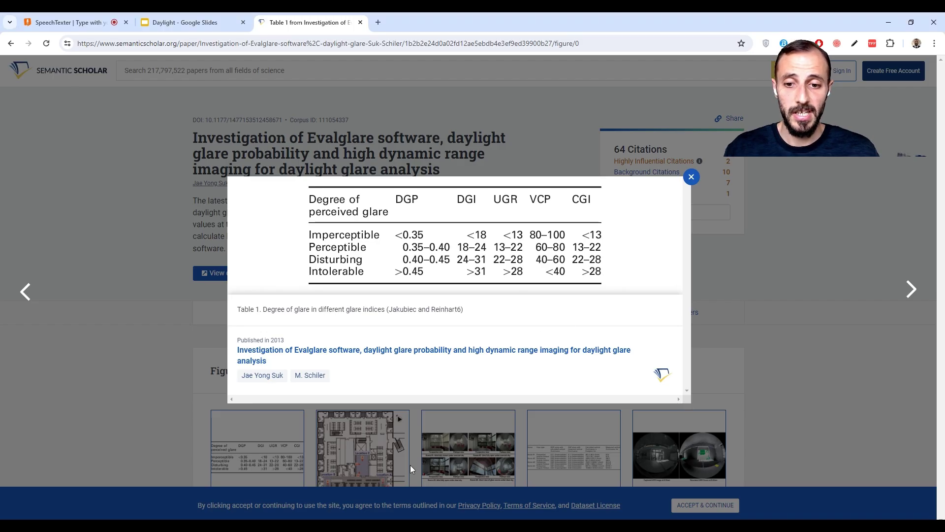
key("alt+Tab")
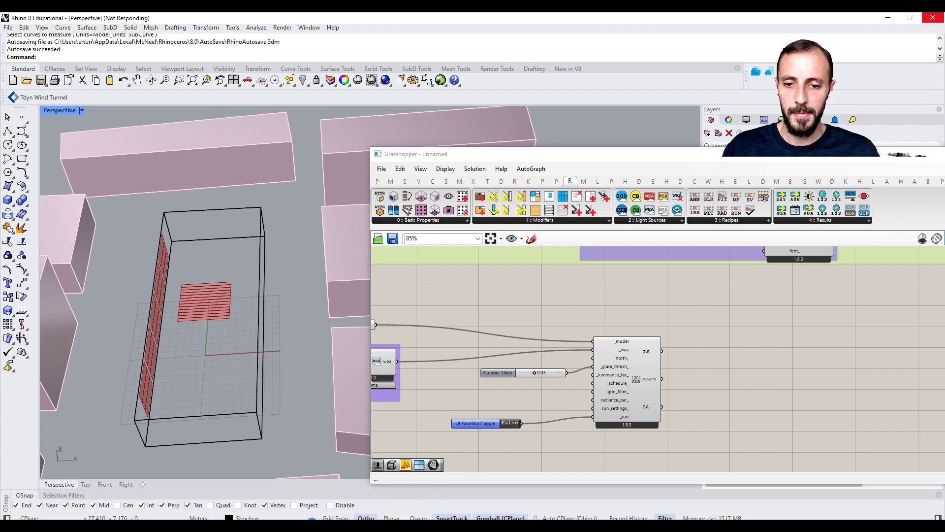
left_click(295, 485)
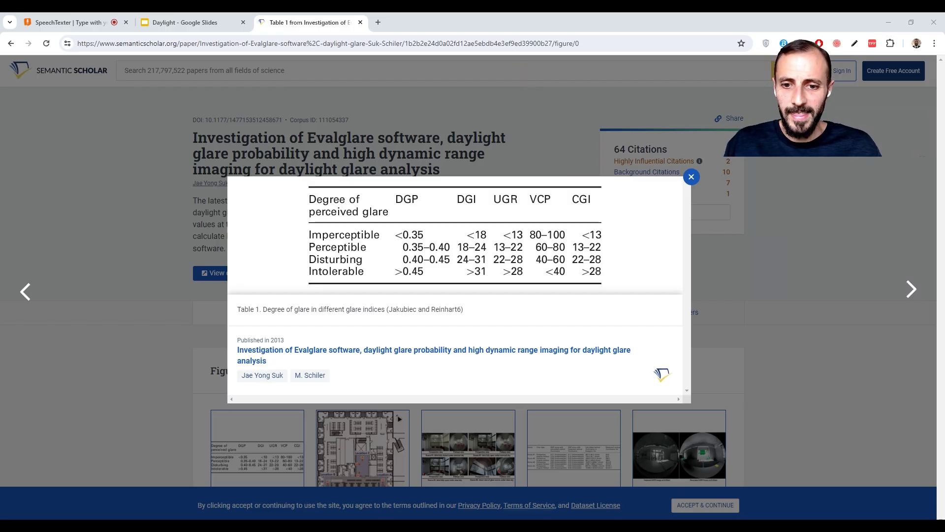
Step: Back in Grasshopper, inspect the GA output's 1794 glare autonomy values and the 0.35 threshold input
key("alt+Tab")
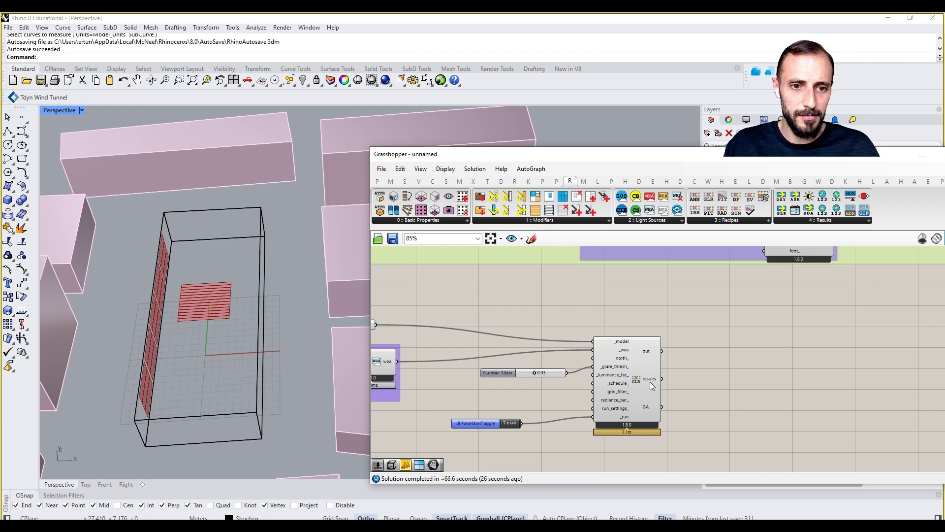
mouse_move(652, 381)
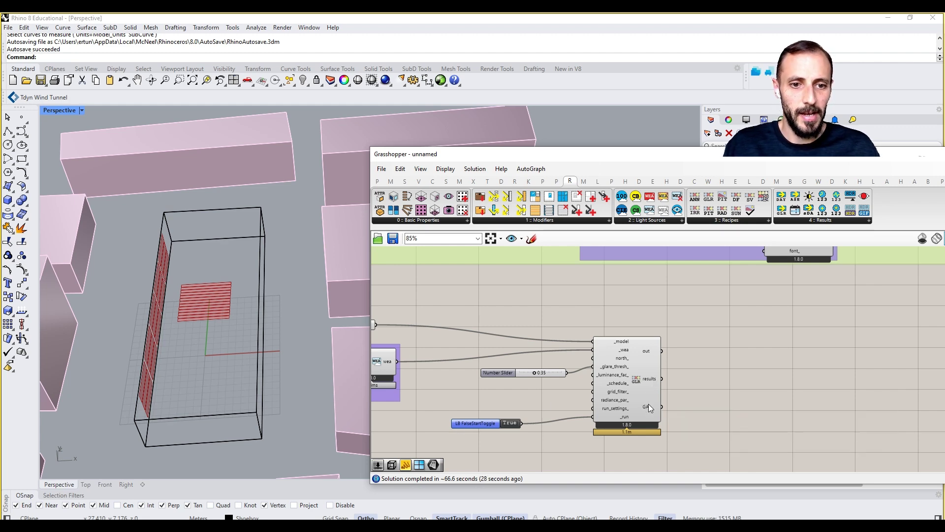
mouse_move(649, 409)
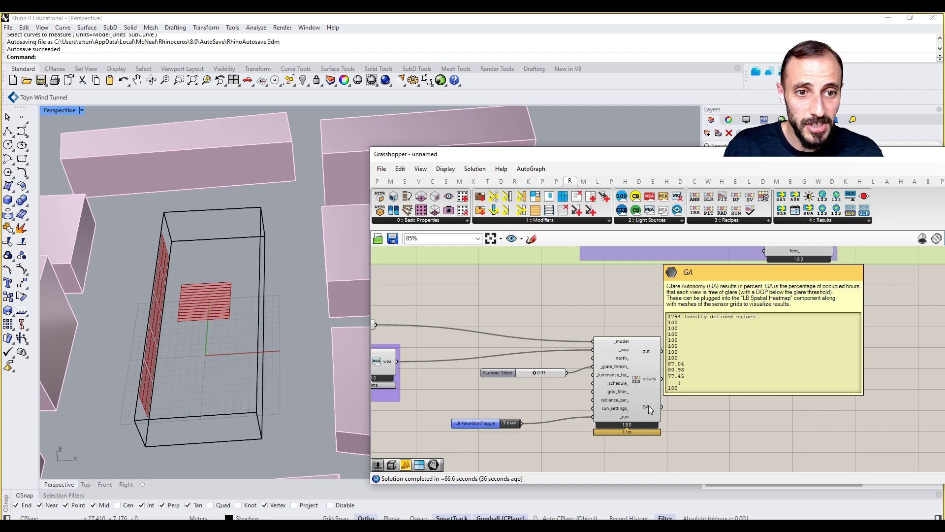
mouse_move(611, 369)
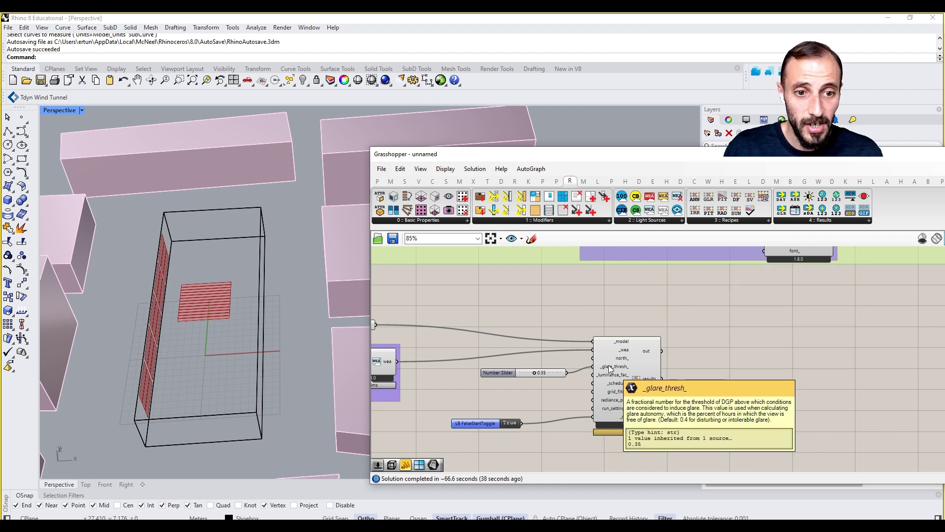